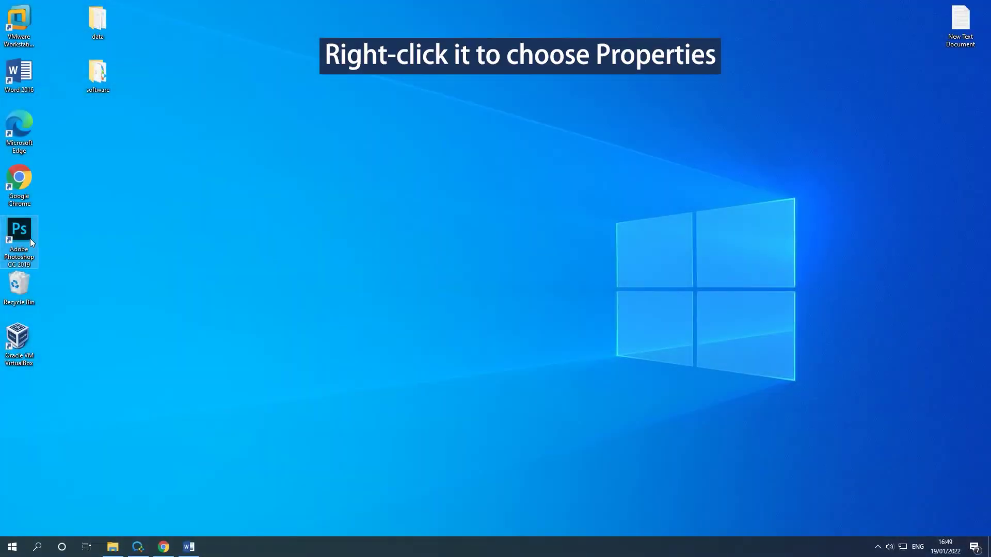
# Step: Enable 'Run this program as an administrator' in the Photoshop CC 2019 shortcut's Compatibility properties
pyautogui.rightClick(31, 239)
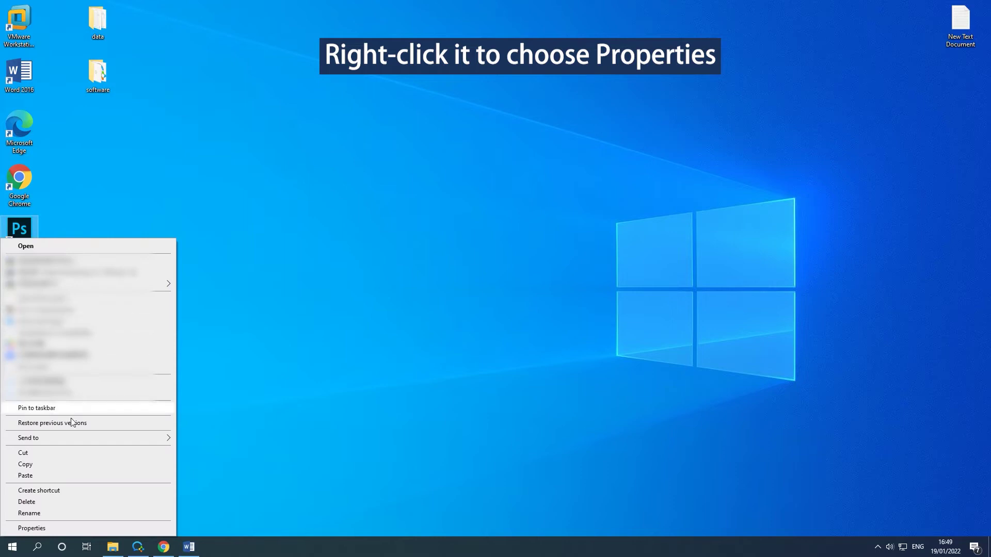
pyautogui.click(36, 530)
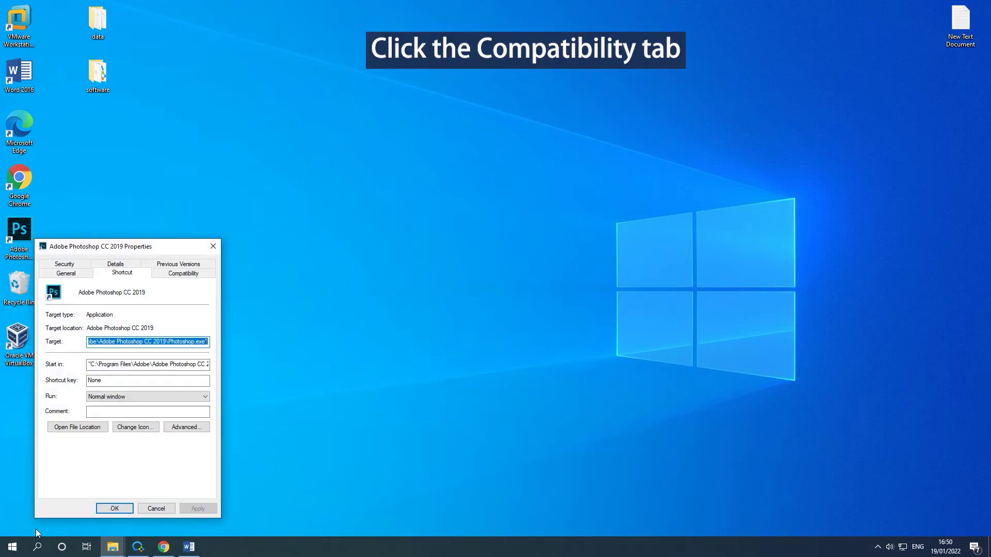
pyautogui.click(179, 276)
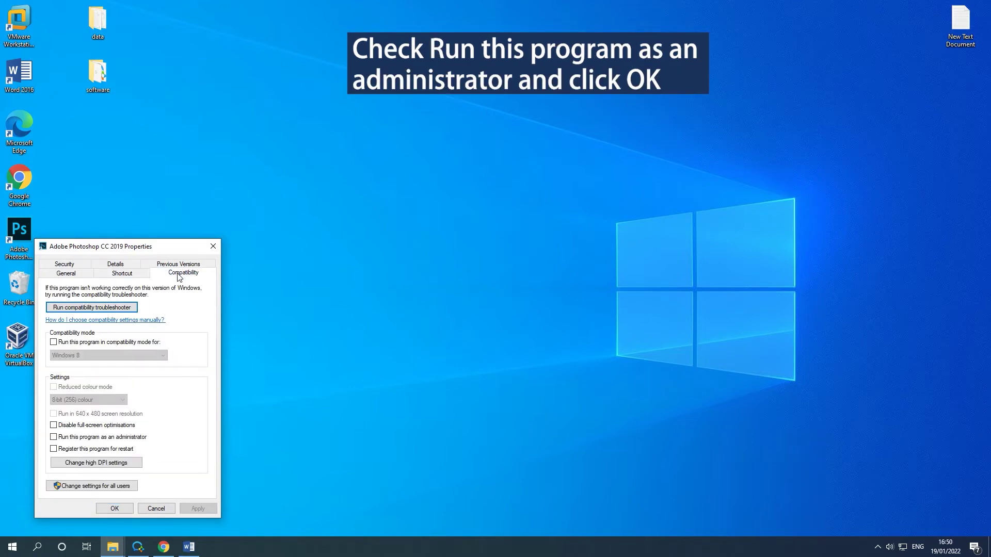
pyautogui.click(53, 437)
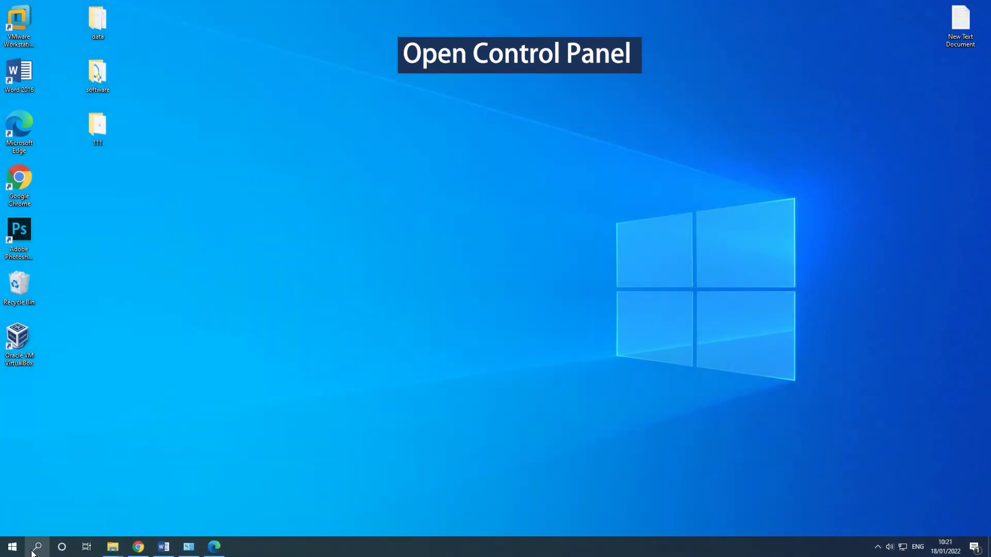
# Step: Reach Programs and Features via Control Panel search and show Uninstall/Change for Adobe Photoshop CC 2019
pyautogui.click(36, 548)
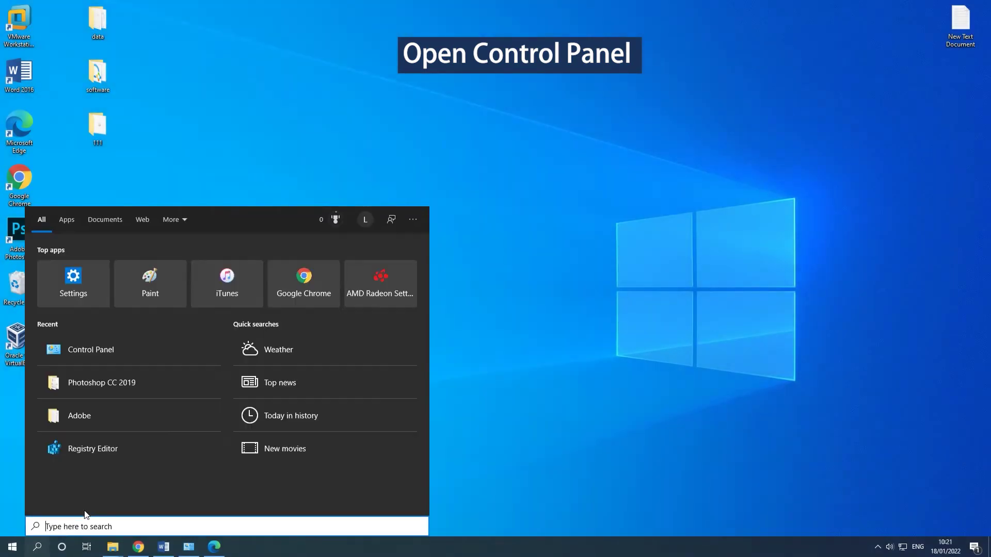
pyautogui.write('contr')
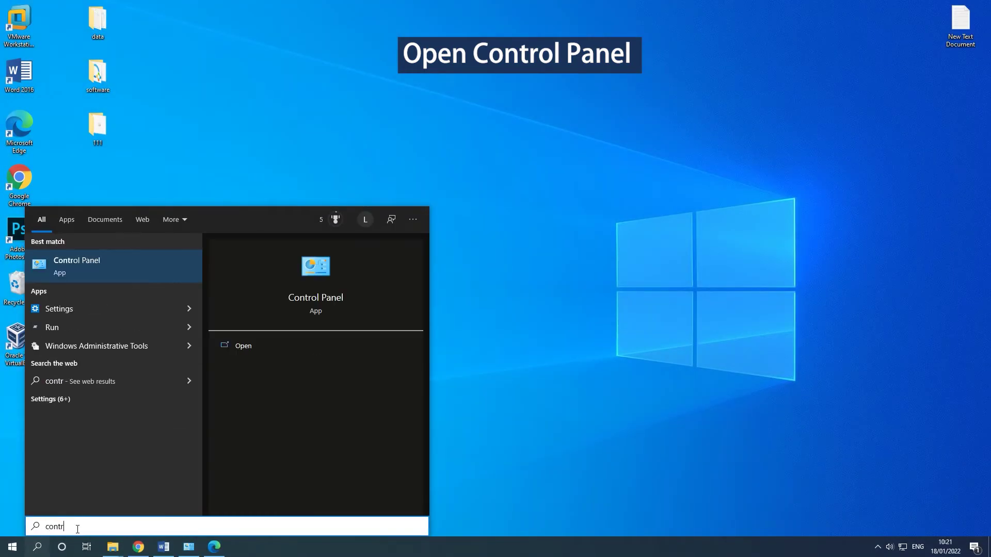
pyautogui.write('ol')
pyautogui.click(303, 347)
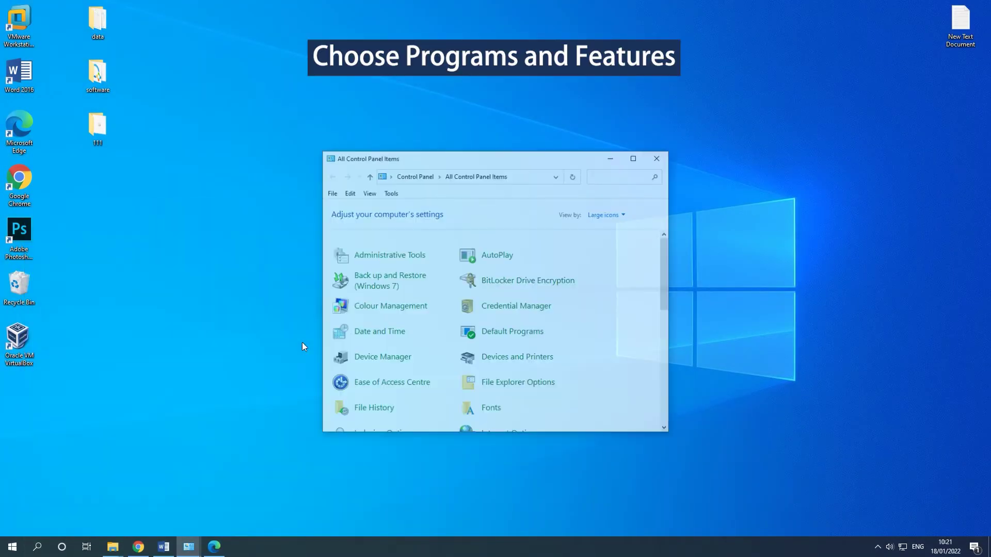
pyautogui.scroll(-2, 513, 294)
pyautogui.scroll(-1, 513, 295)
pyautogui.scroll(-2, 513, 290)
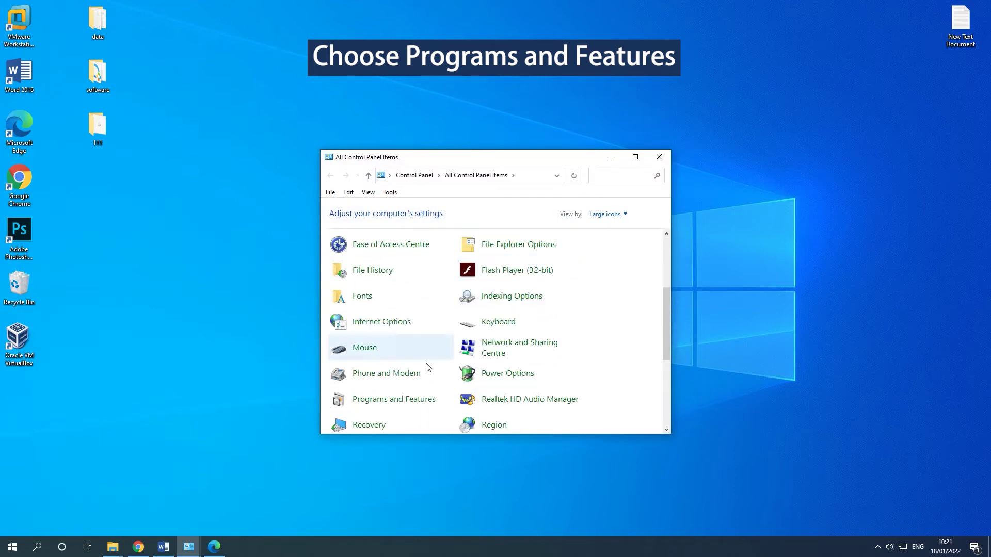
pyautogui.click(418, 401)
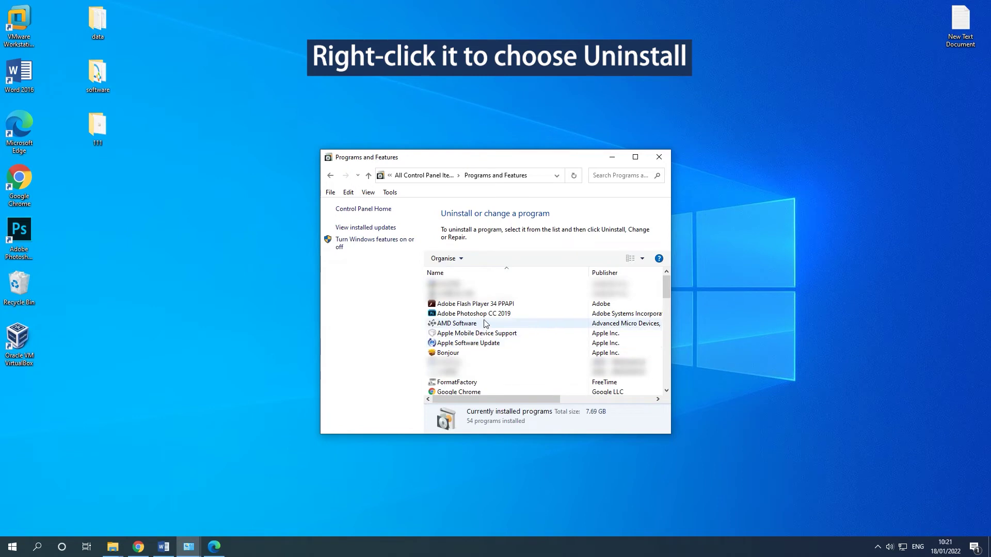
pyautogui.click(490, 315)
pyautogui.rightClick(495, 315)
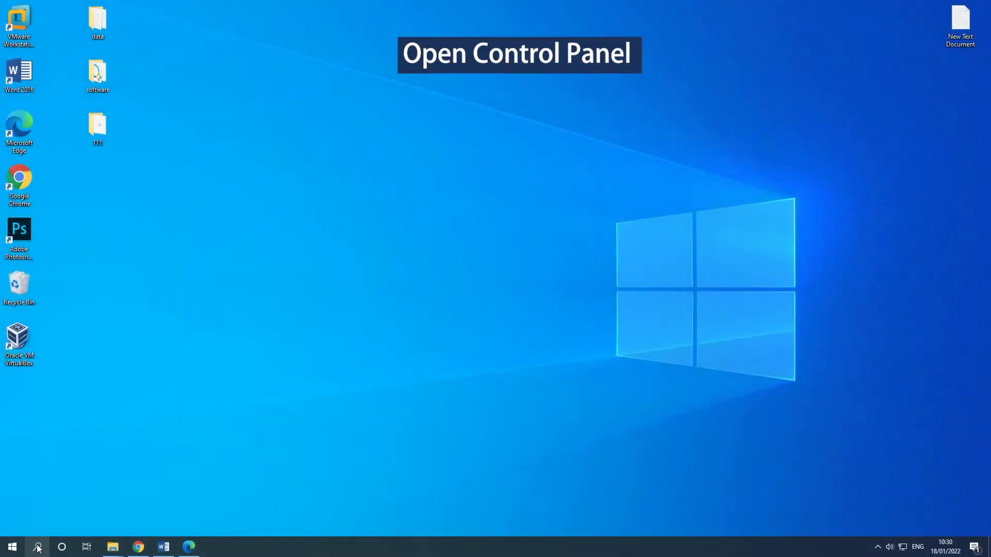
# Step: Reach the Turn Windows features on or off list through Control Panel's Programs and Features
pyautogui.click(36, 547)
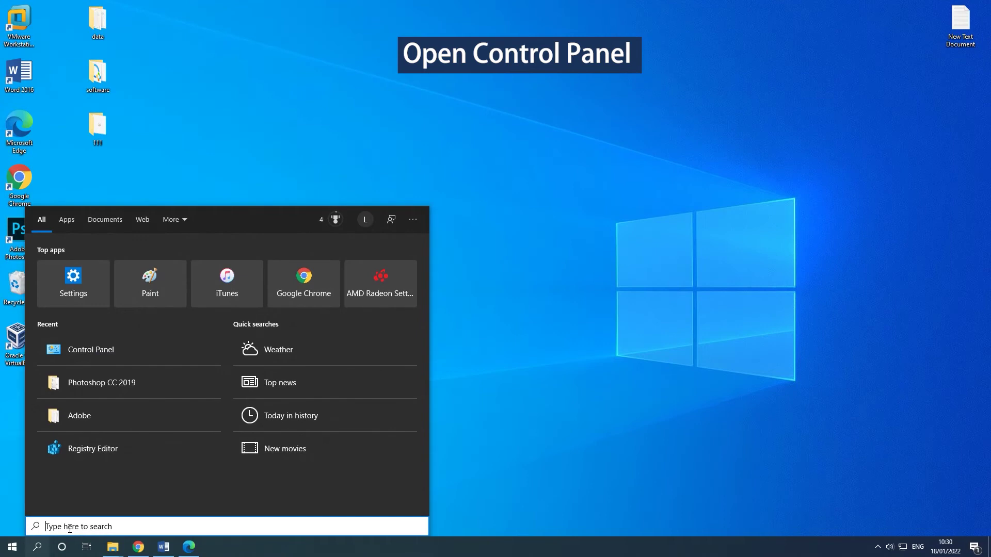
pyautogui.write('control')
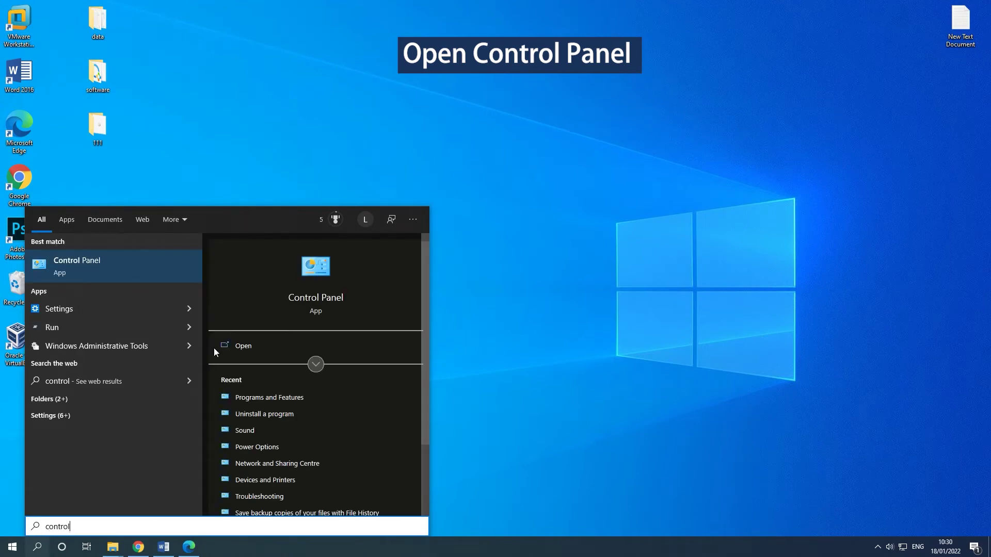
pyautogui.click(250, 346)
pyautogui.scroll(-1, 367, 287)
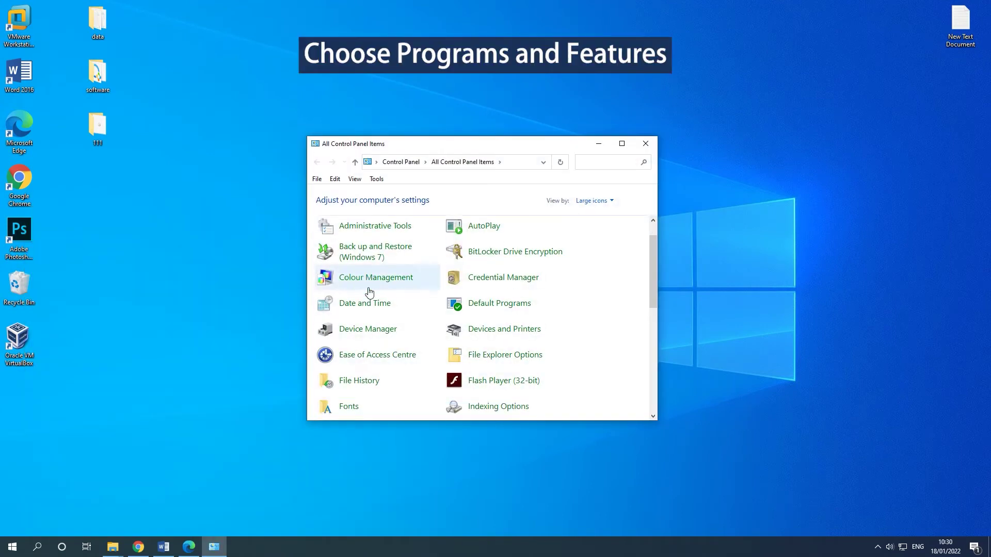
pyautogui.scroll(-2, 367, 287)
pyautogui.scroll(-2, 367, 287)
pyautogui.scroll(-1, 368, 293)
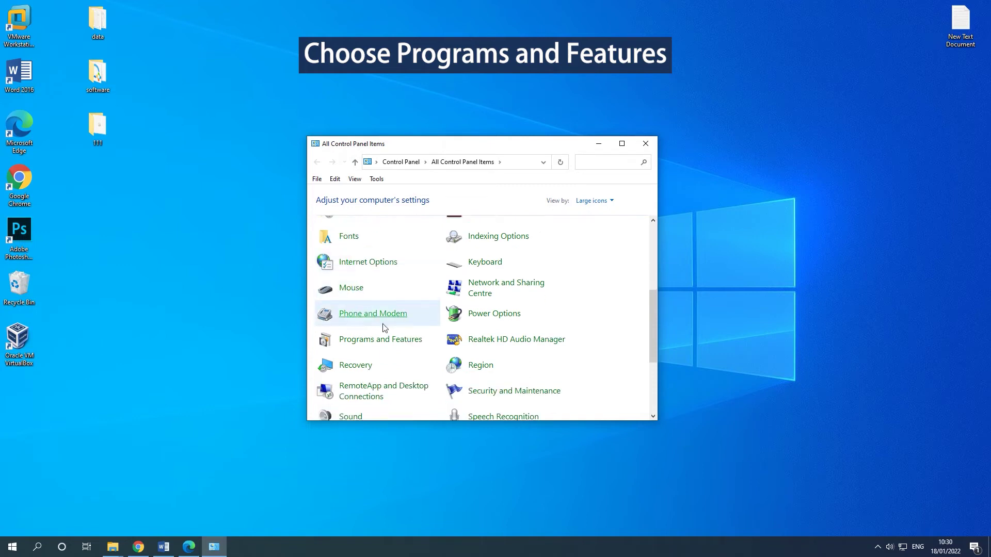
pyautogui.click(409, 346)
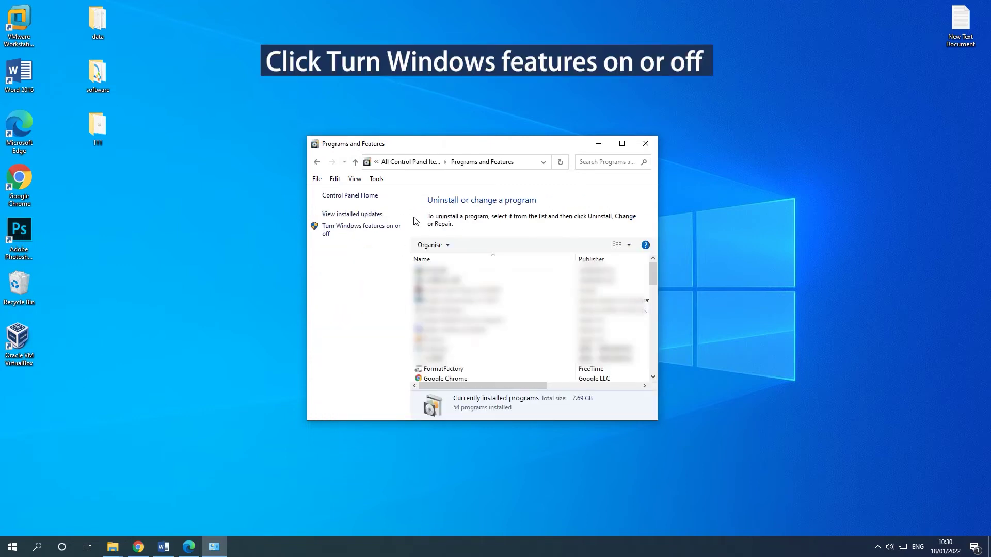
pyautogui.click(388, 232)
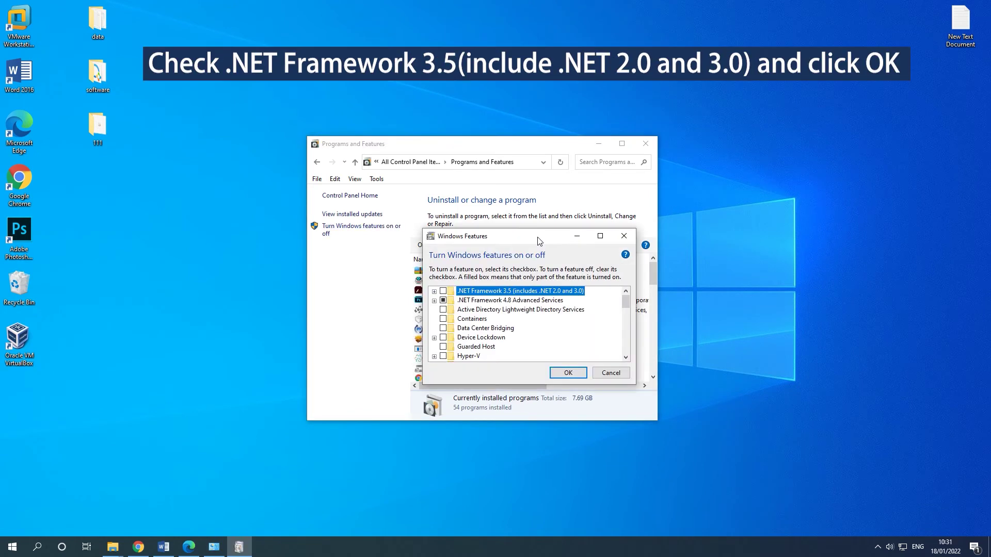
# Step: Enable the .NET Framework 3.5 feature and confirm the change so its files are fetched
pyautogui.click(442, 291)
pyautogui.click(565, 373)
pyautogui.click(568, 375)
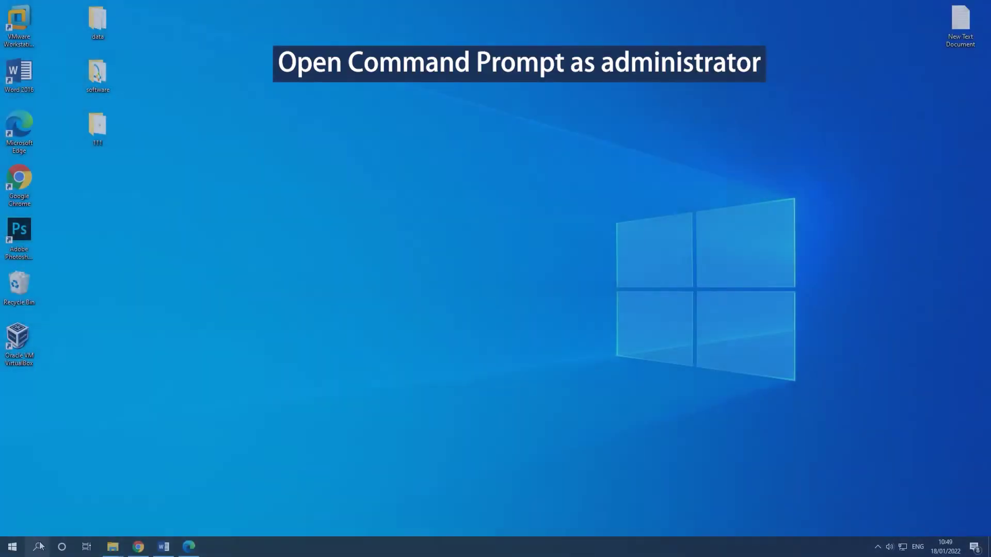
# Step: Run chkdsk c: /f /r in an elevated Command Prompt and answer Y to schedule it at next restart
pyautogui.click(37, 546)
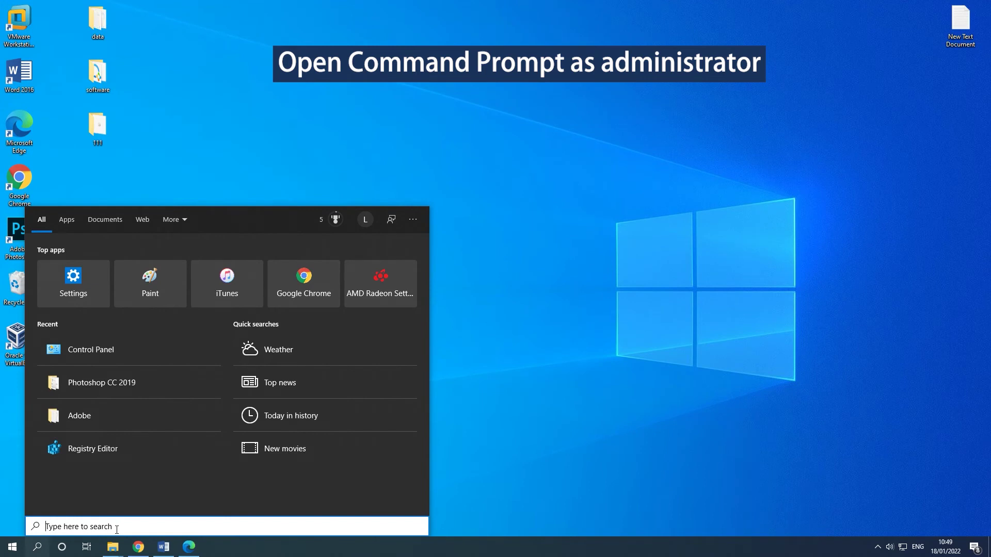
pyautogui.write('cmd')
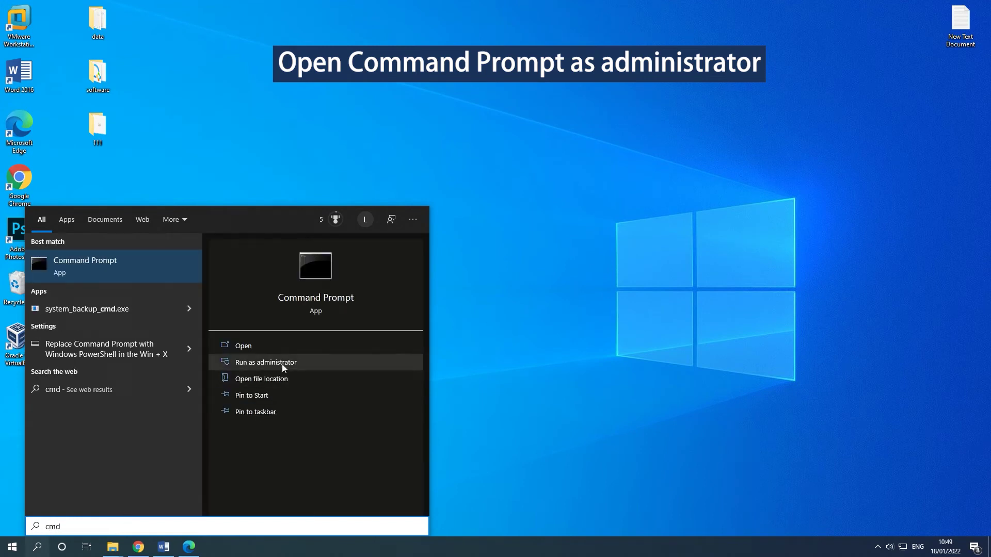
pyautogui.click(330, 365)
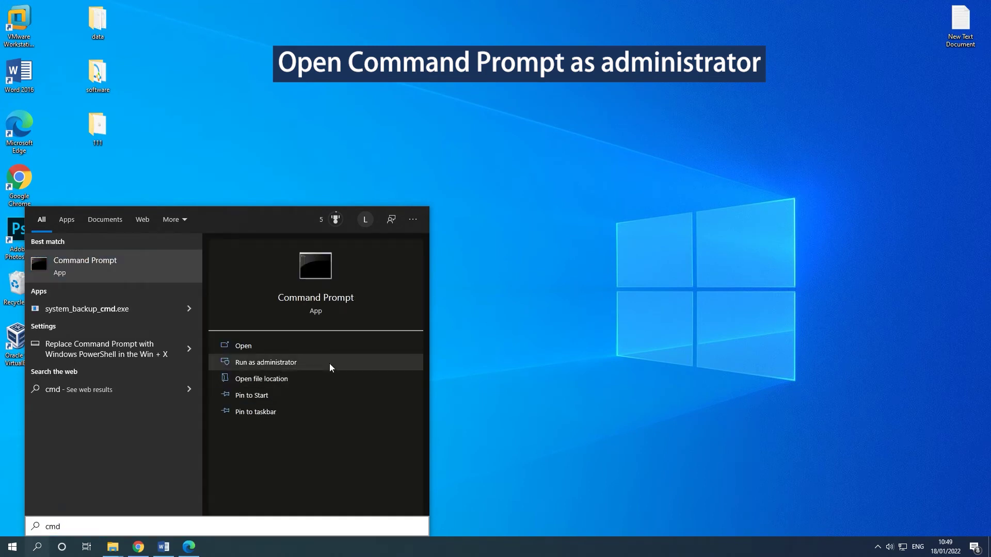
pyautogui.moveTo(450, 71); pyautogui.dragTo(510, 89)
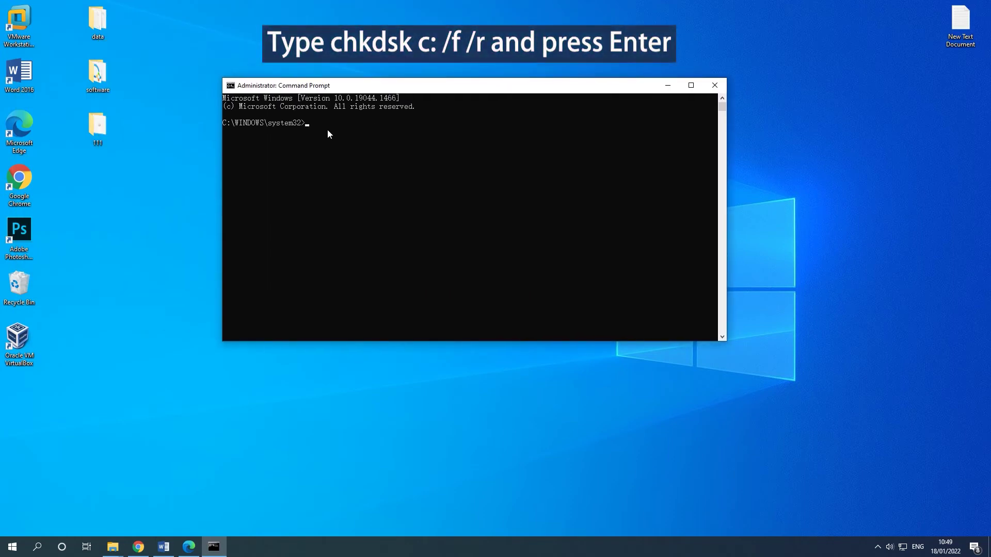
pyautogui.write('chkdsk c: /f /r')
pyautogui.press('Return')
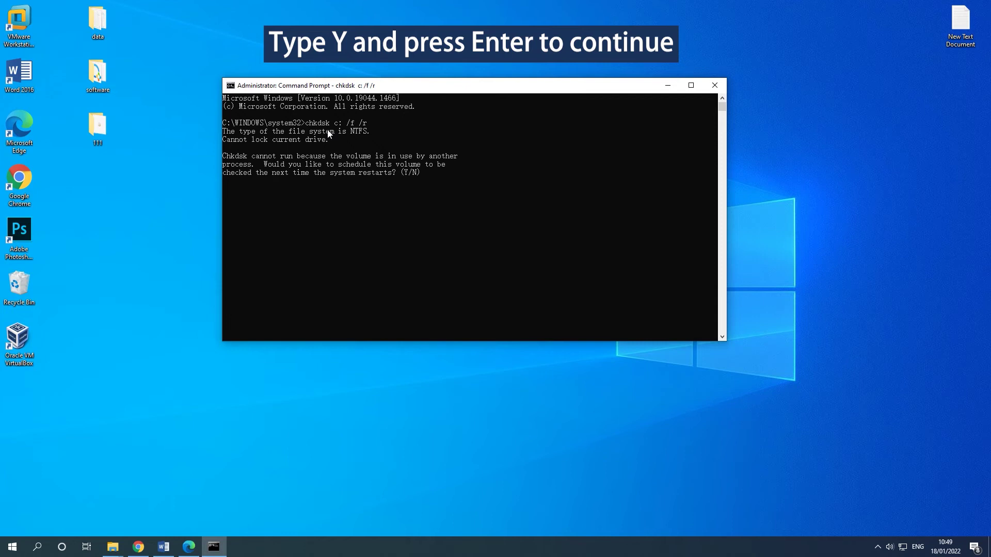
pyautogui.write('Y')
pyautogui.press('Return')
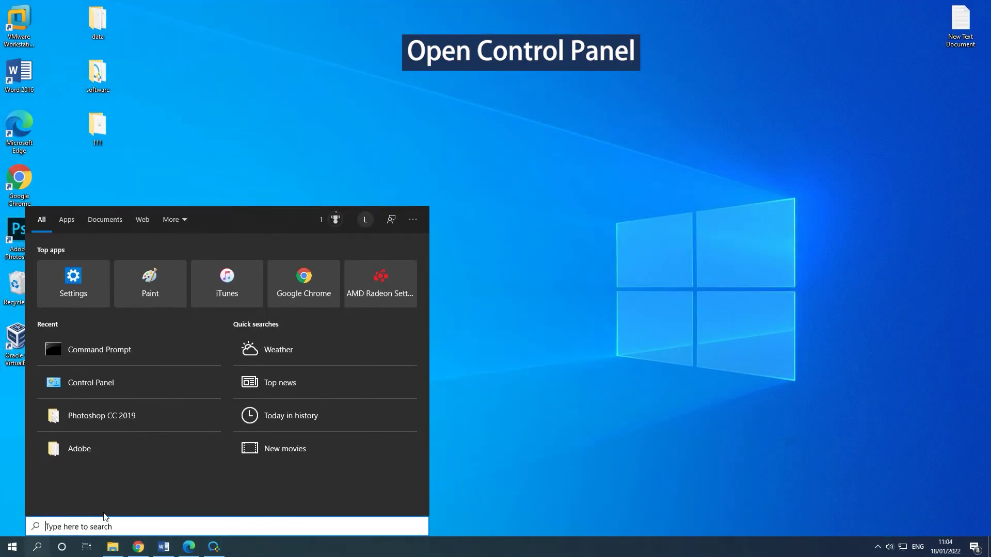
pyautogui.write('control')
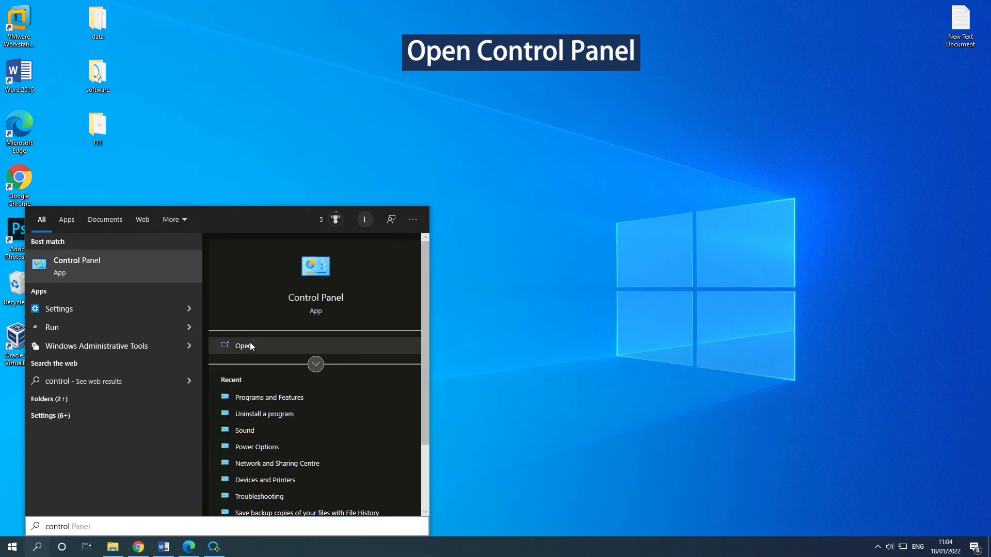
# Step: Show the Uninstall option for Microsoft Visual C++ 2005 Redistributable in Programs and Features
pyautogui.click(249, 344)
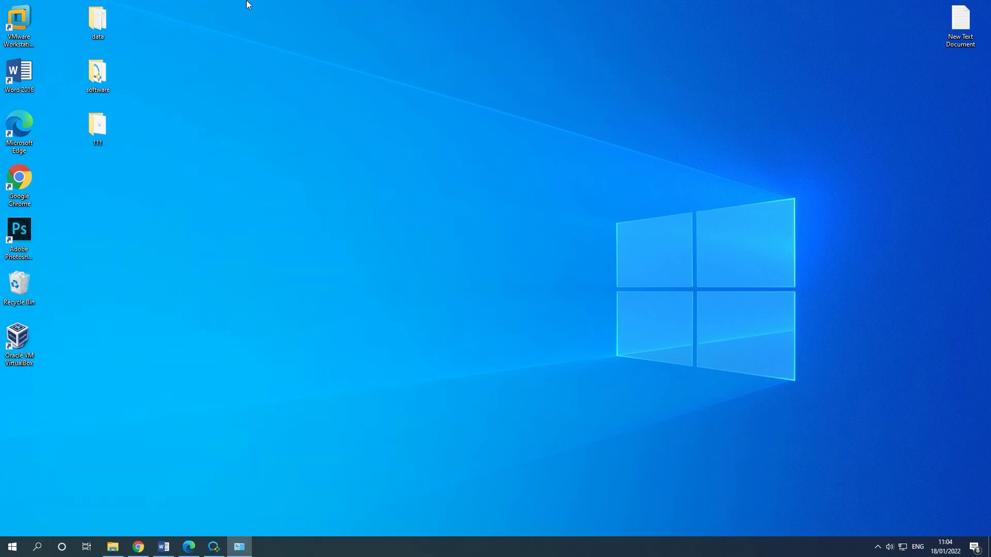
pyautogui.scroll(-2, 405, 349)
pyautogui.scroll(-1, 405, 349)
pyautogui.scroll(-2, 396, 355)
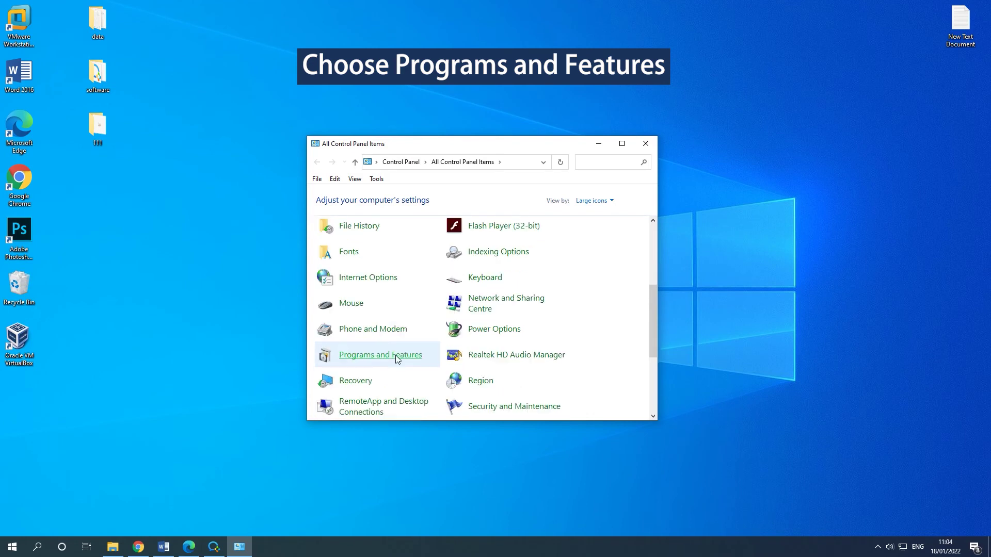
pyautogui.scroll(-1, 396, 356)
pyautogui.click(398, 329)
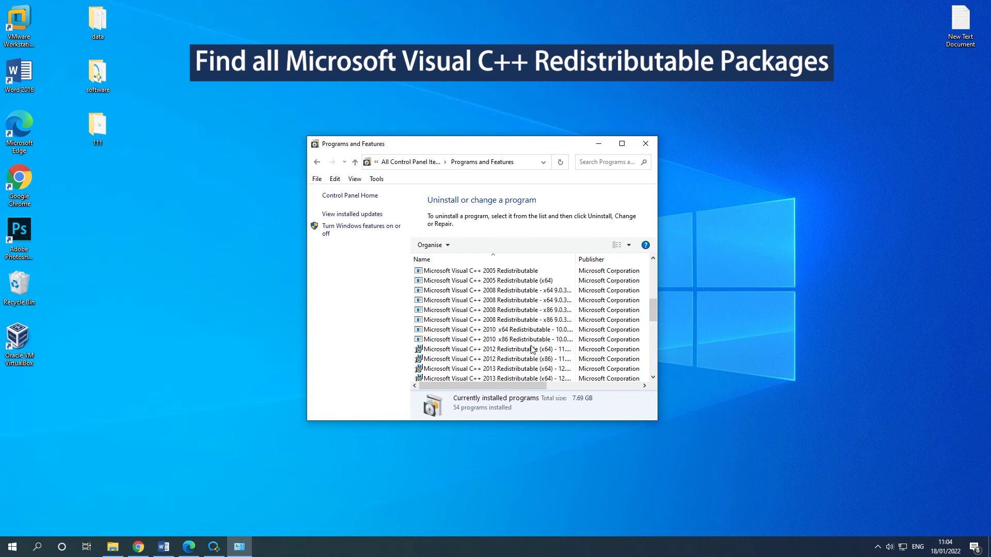
pyautogui.click(517, 273)
pyautogui.rightClick(517, 275)
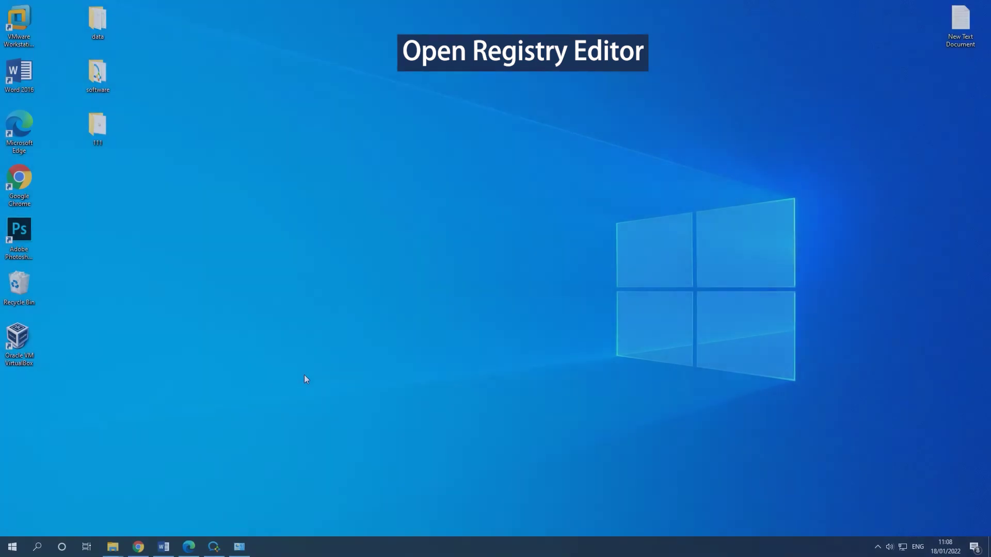
# Step: Launch regedit from Win+R and set LoadAppInit_DLLs under CurrentVersion\Windows to 0
pyautogui.press('super+r')
pyautogui.write('regedit')
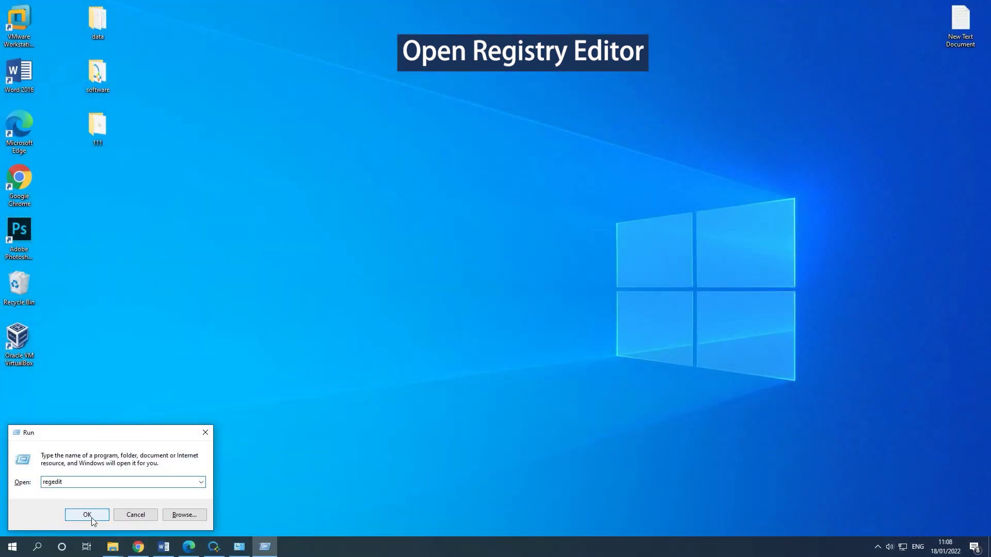
pyautogui.click(88, 515)
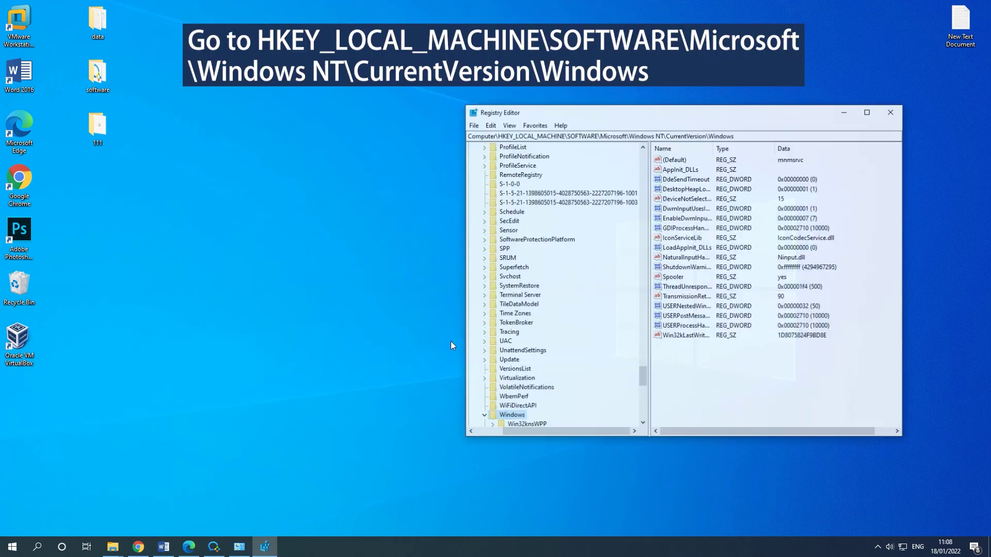
pyautogui.moveTo(753, 113); pyautogui.dragTo(550, 114)
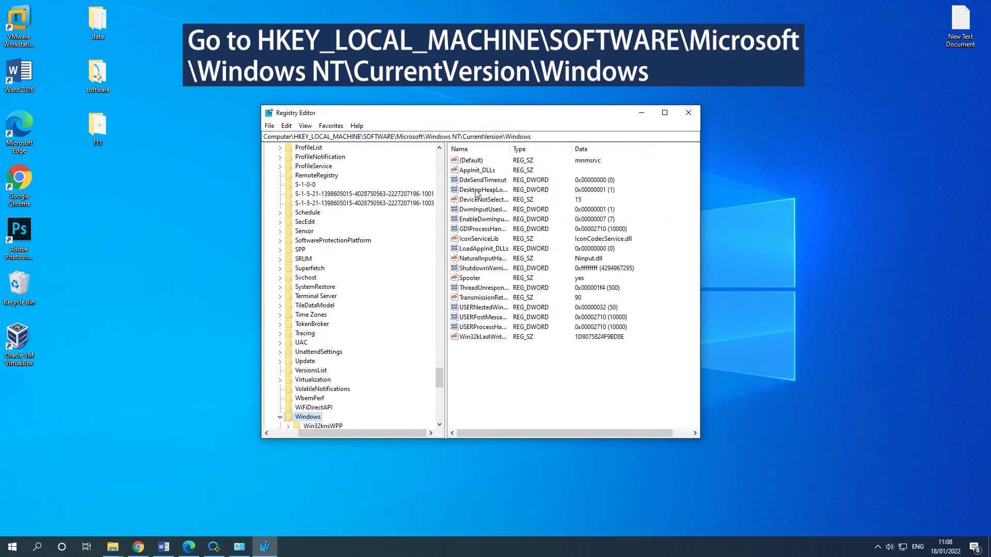
pyautogui.doubleClick(490, 249)
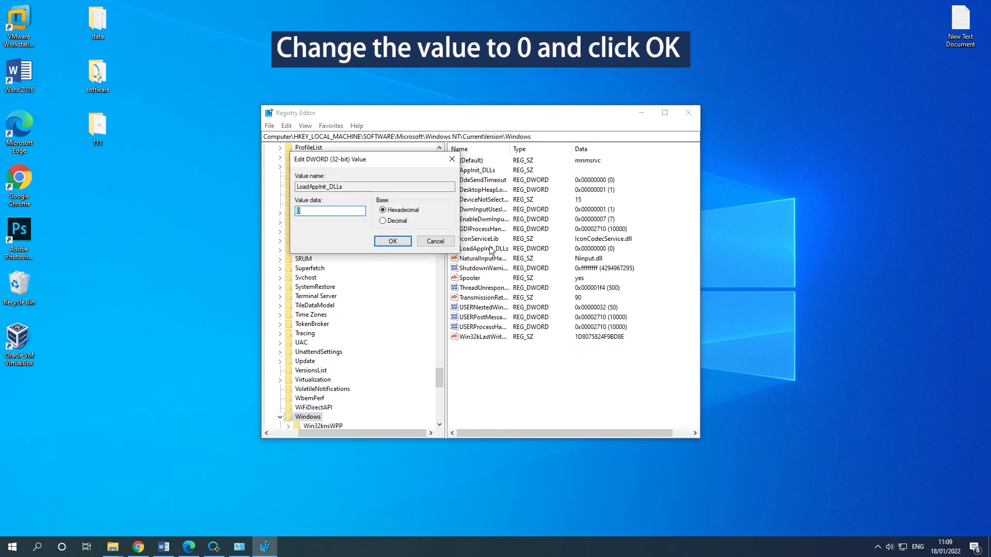
pyautogui.click(391, 245)
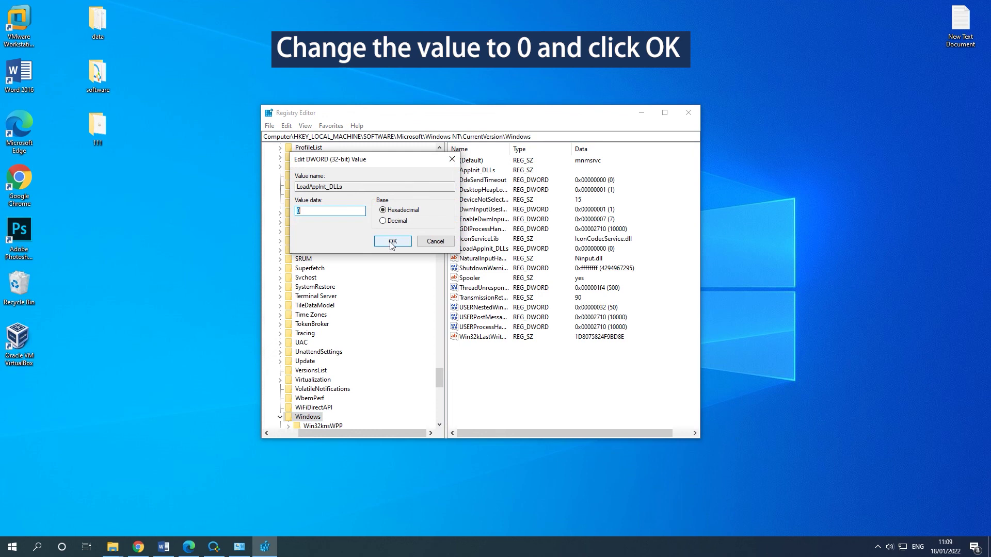